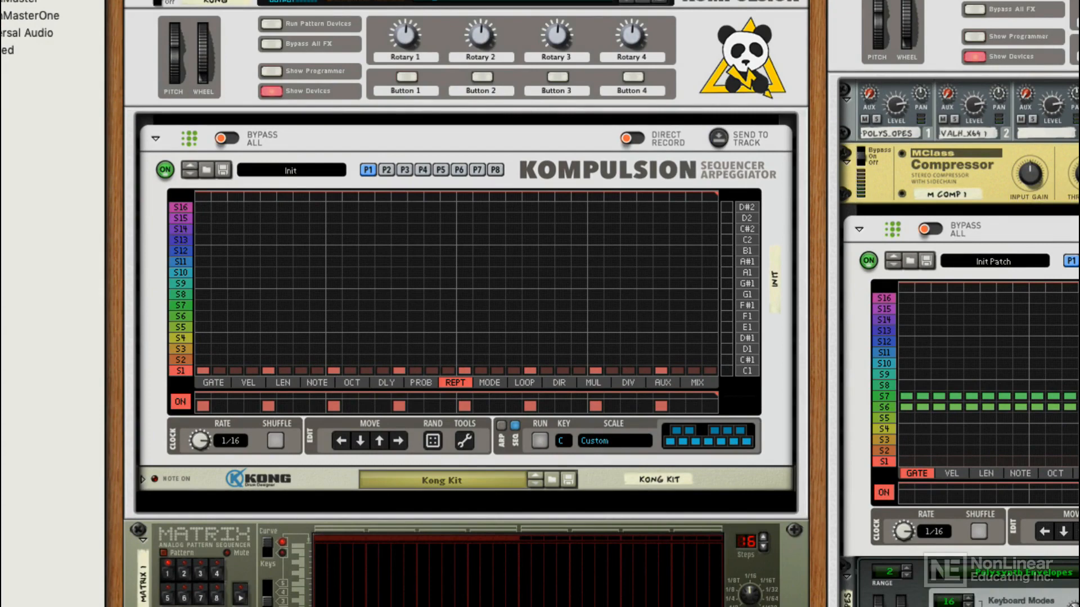
Step: Flip the rack to inspect the Kompulsion's rear connections and return to the front view
key("Tab")
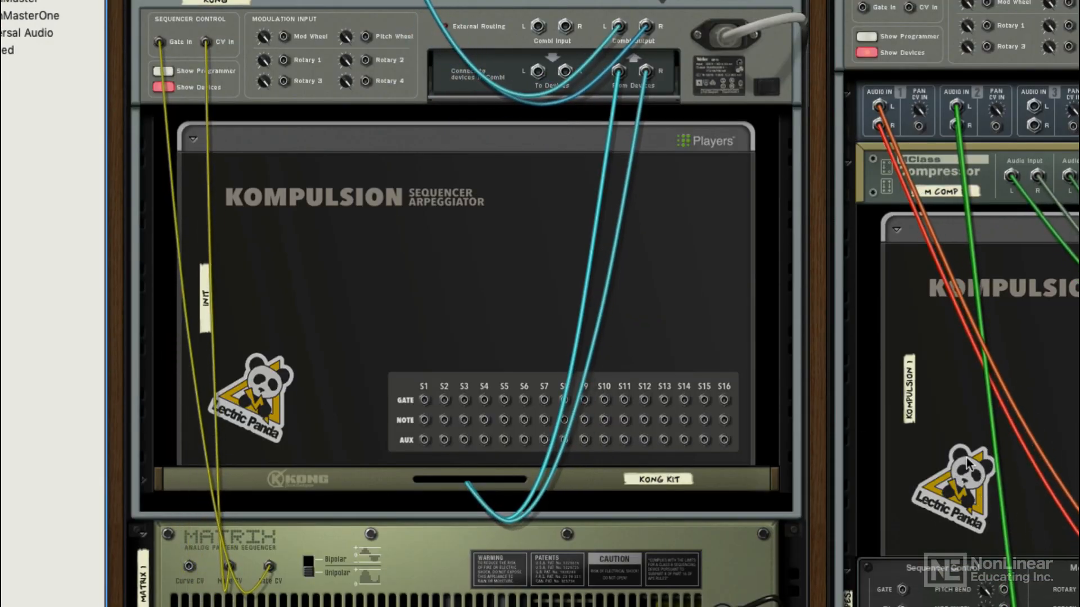
key("Tab")
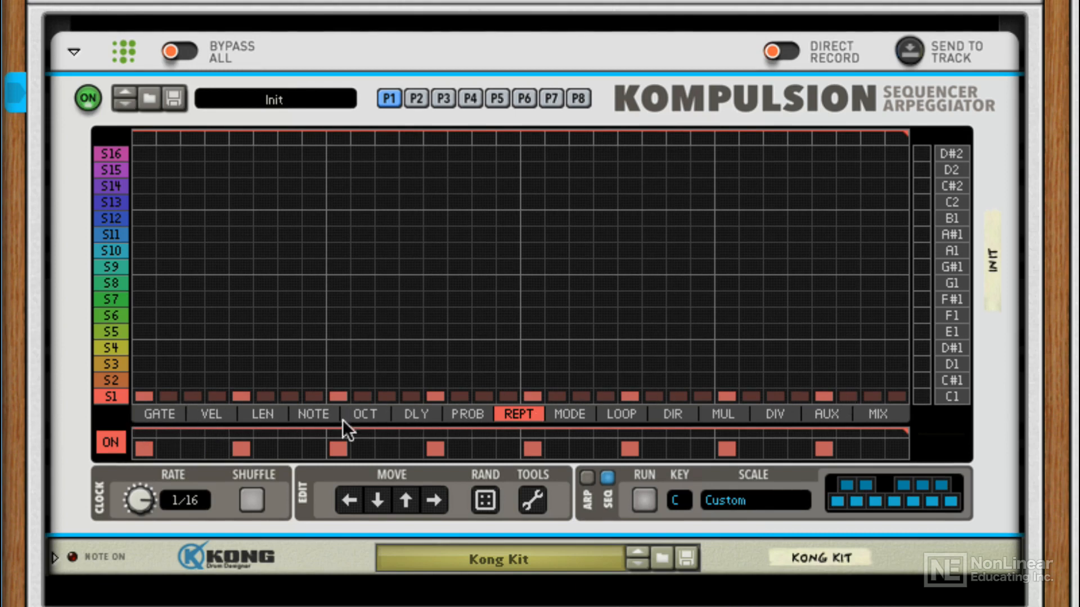
Step: Look through Kompulsion's GATE, VEL, LEN, NOTE, OCT, DLY, PROB, REPT and MODE pages for lane S1
left_click(176, 418)
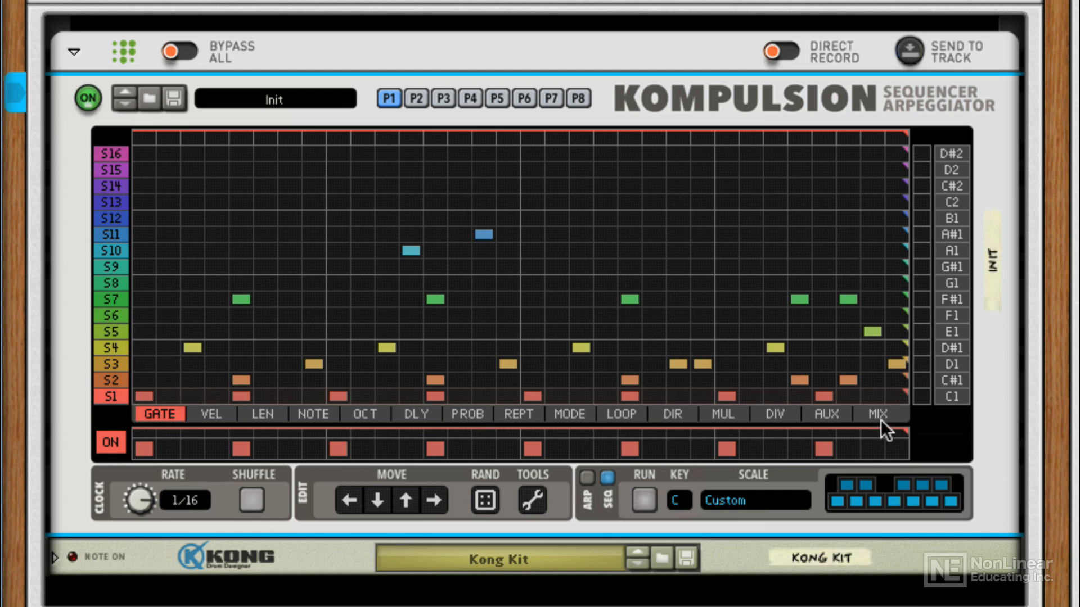
left_click(209, 409)
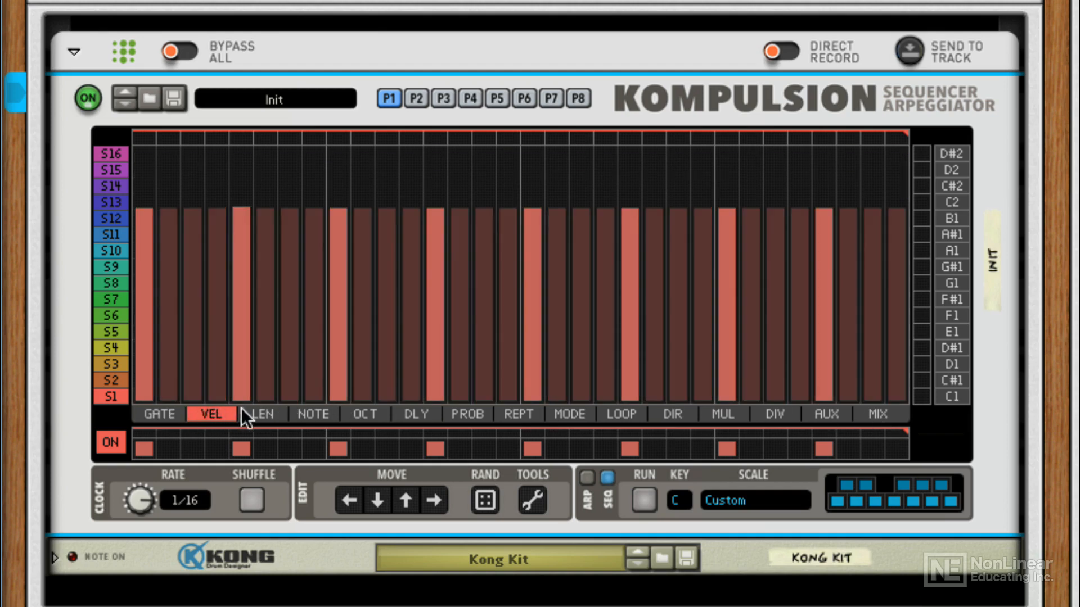
left_click(258, 414)
left_click(310, 415)
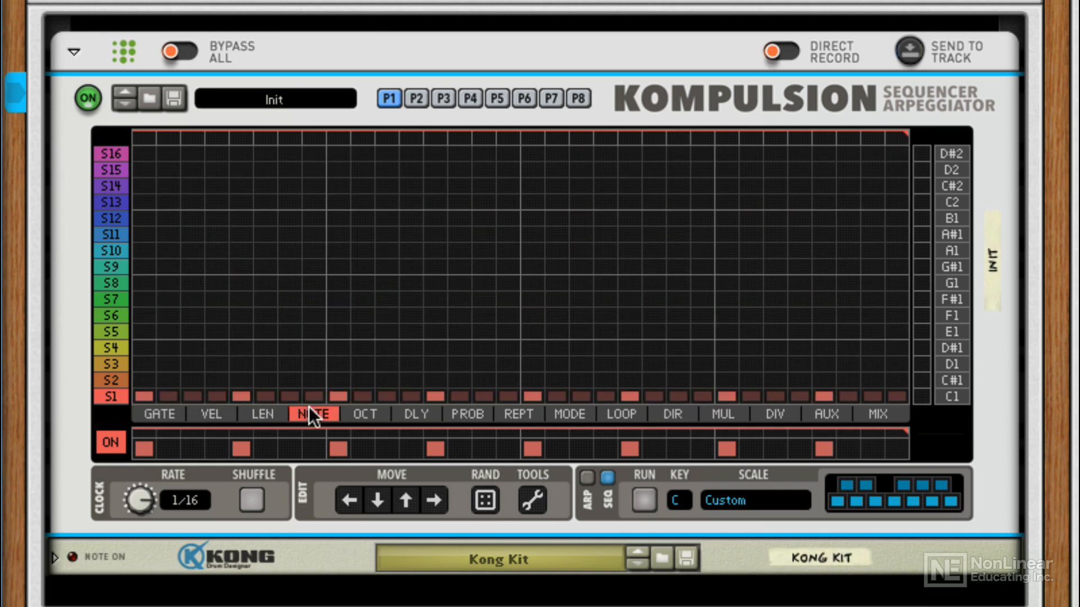
left_click(360, 415)
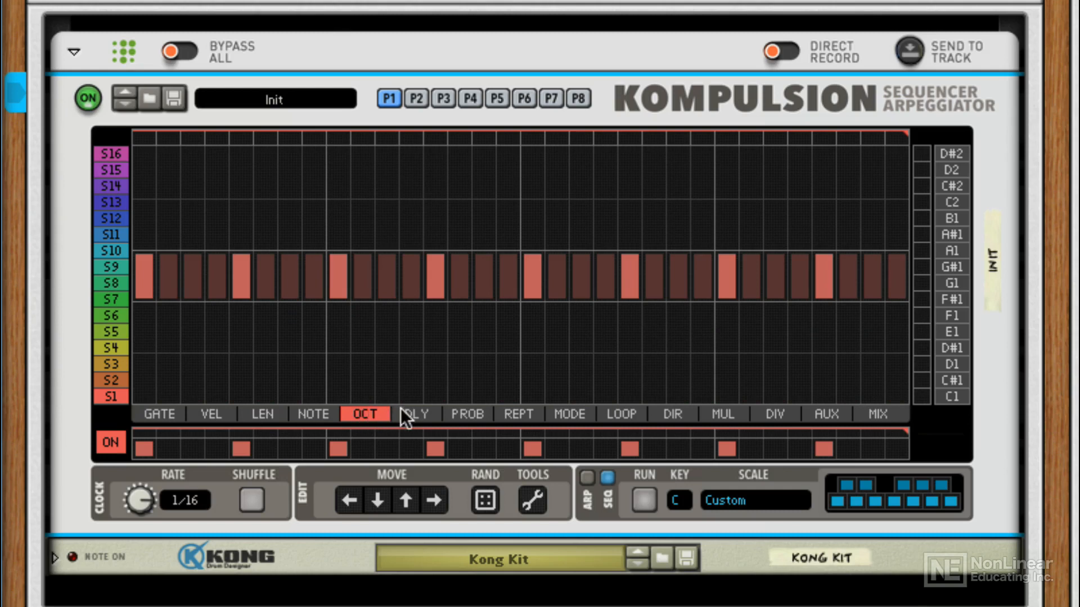
left_click(412, 417)
left_click(470, 418)
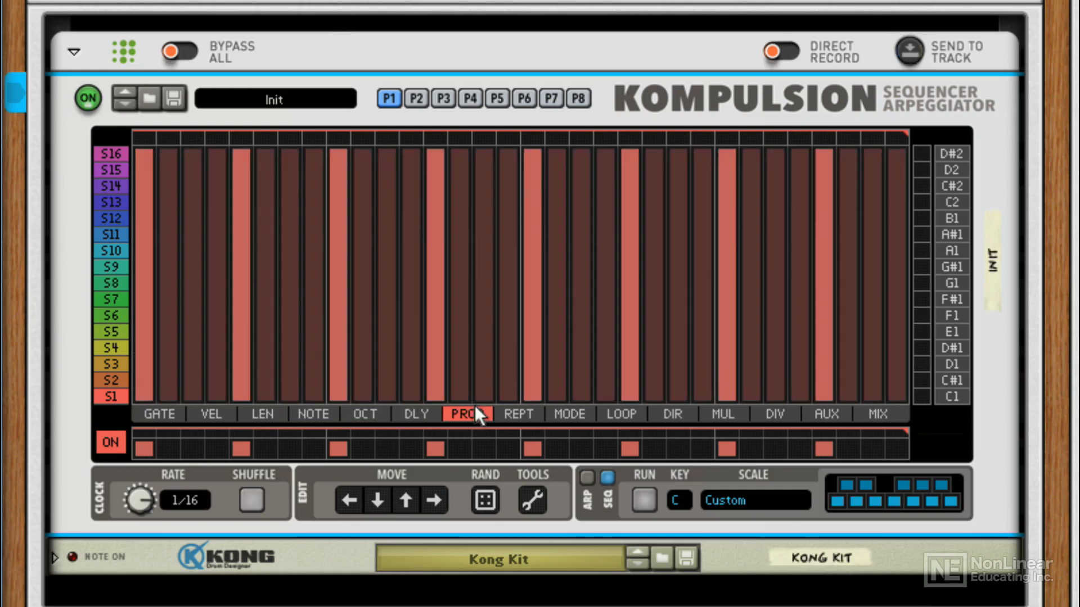
left_click(516, 416)
left_click(567, 415)
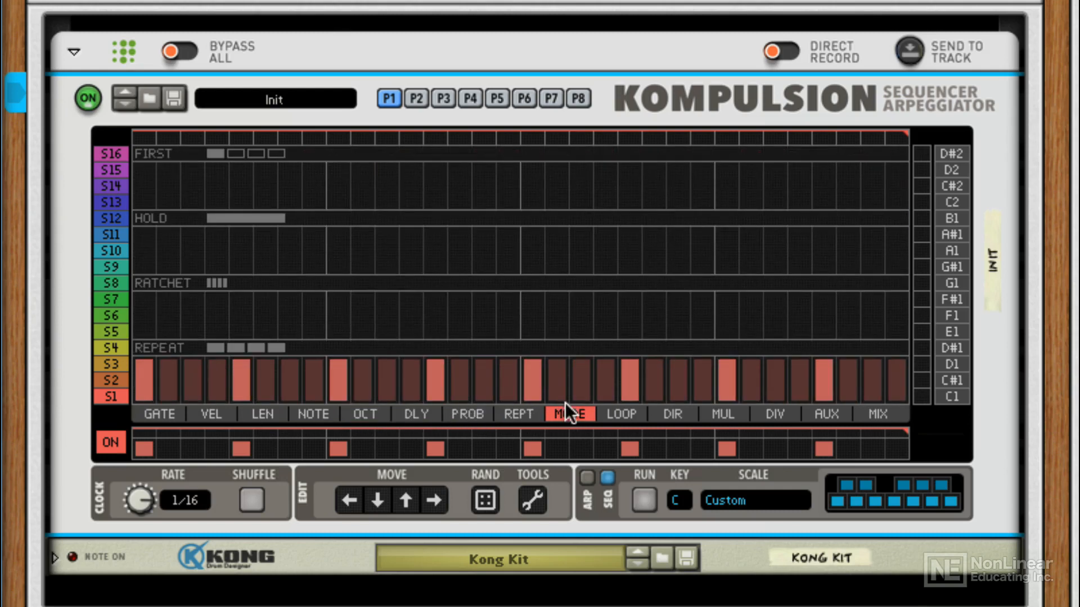
Step: Look through the LOOP, DIR, MUL, DIV, AUX and MIX pages, ending back on AUX
left_click(618, 415)
left_click(671, 415)
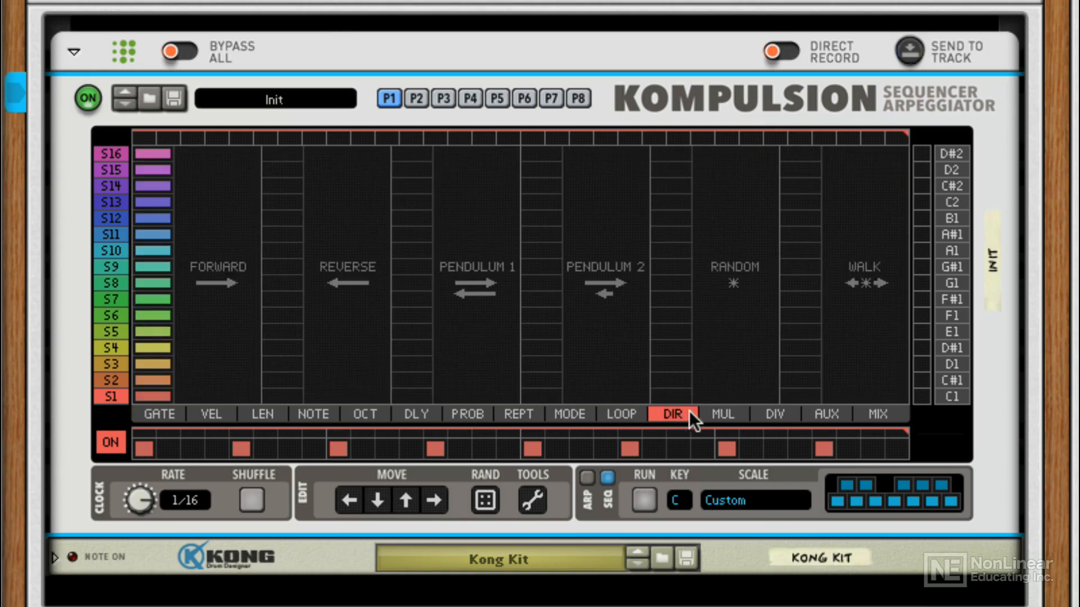
left_click(711, 416)
left_click(783, 416)
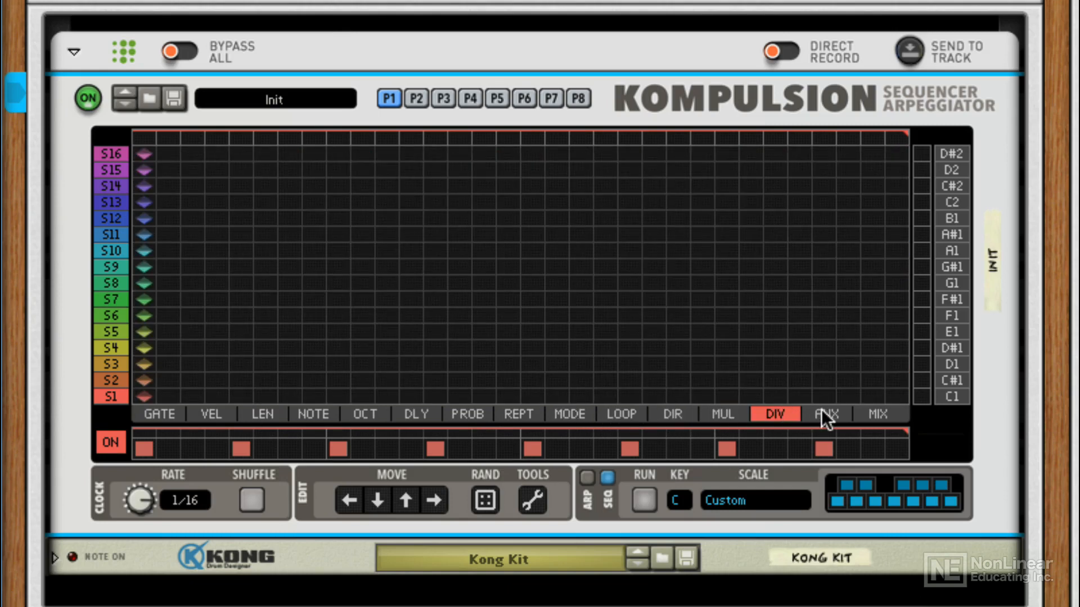
left_click(826, 416)
left_click(869, 416)
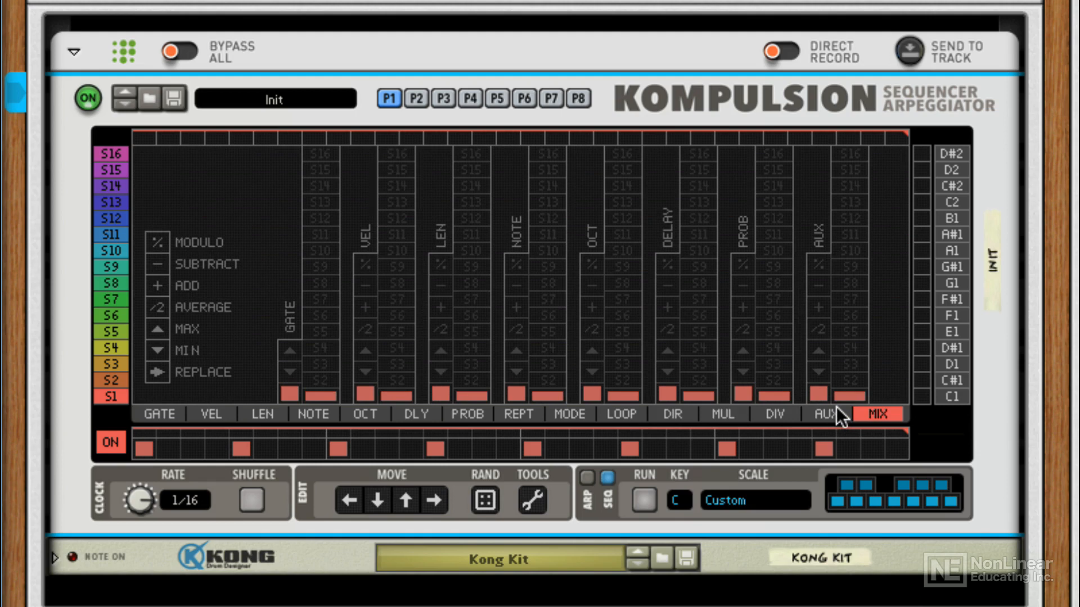
left_click(838, 415)
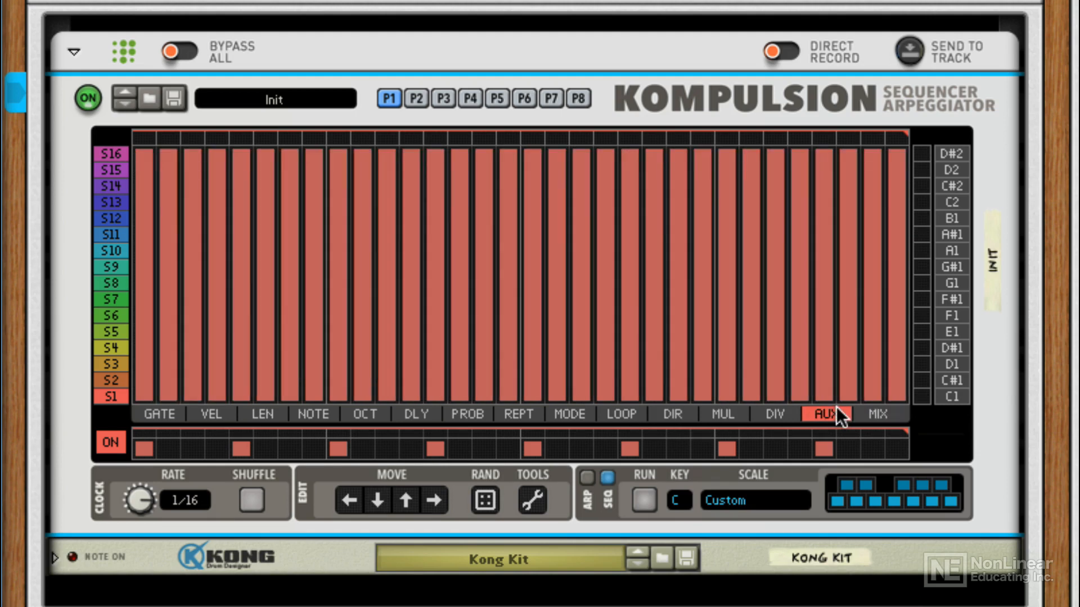
Step: Inspect the gate, note and aux outputs on Kompulsion's rear and display the OCT page on the front
key("Tab")
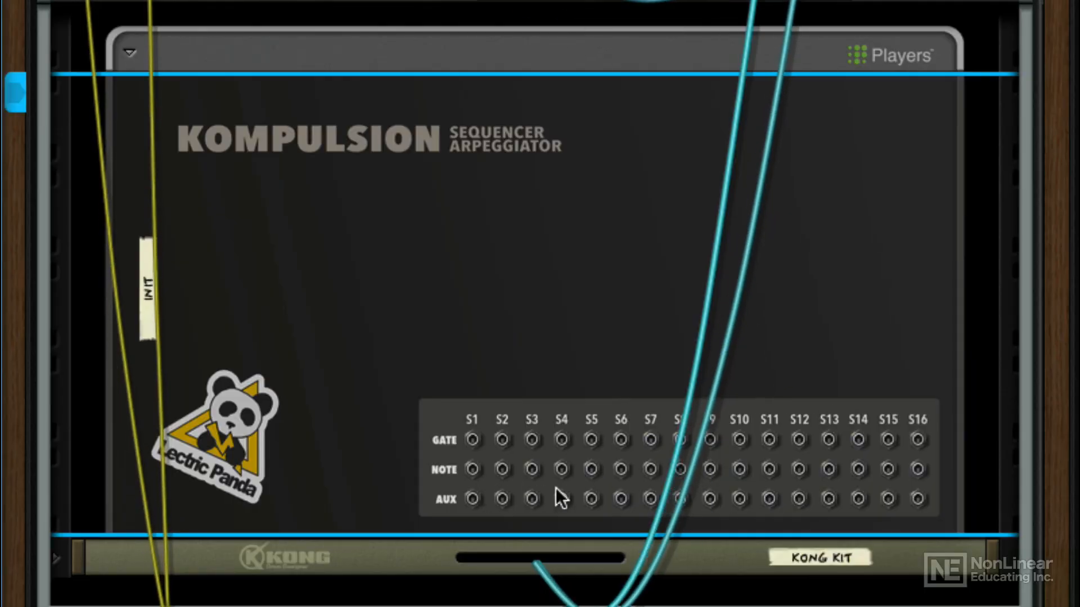
key("Tab")
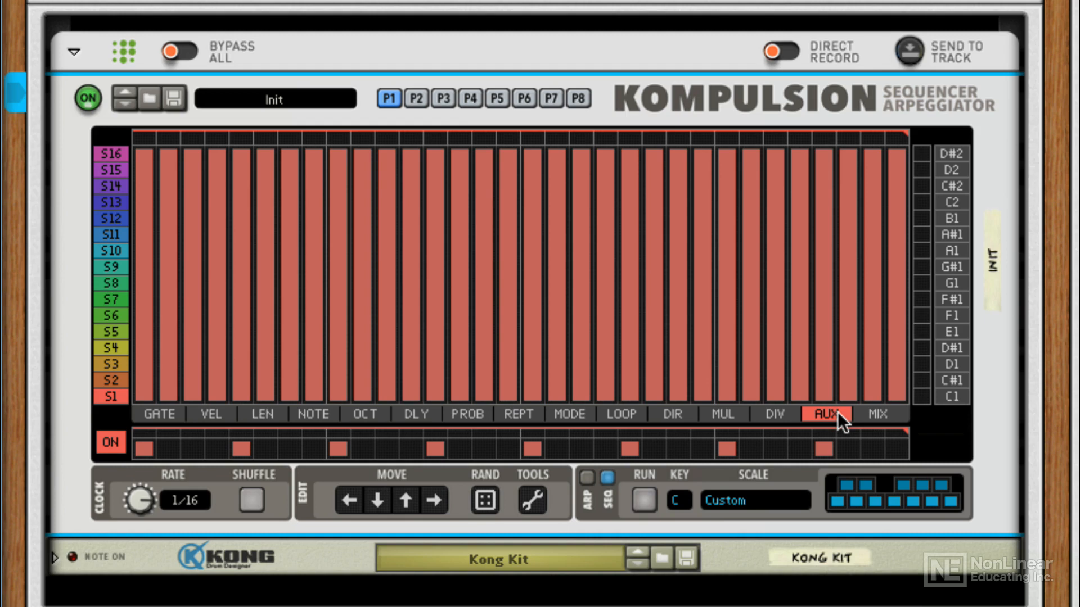
left_click(366, 414)
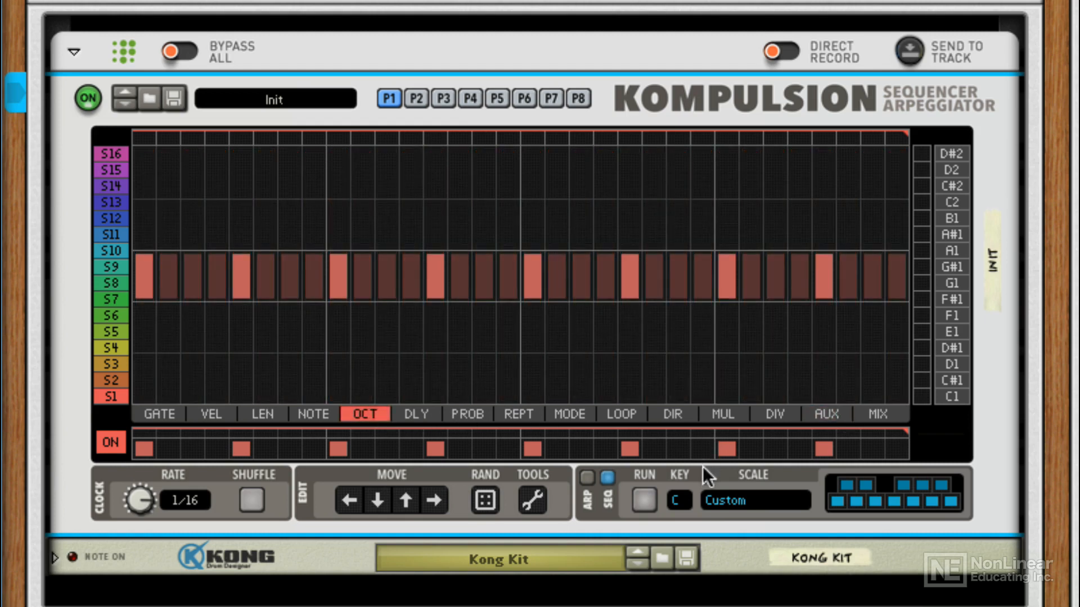
Step: Switch Kompulsion to arpeggiator mode, look over the Mod, Order and Fill options, and return to sequencer mode
left_click(588, 477)
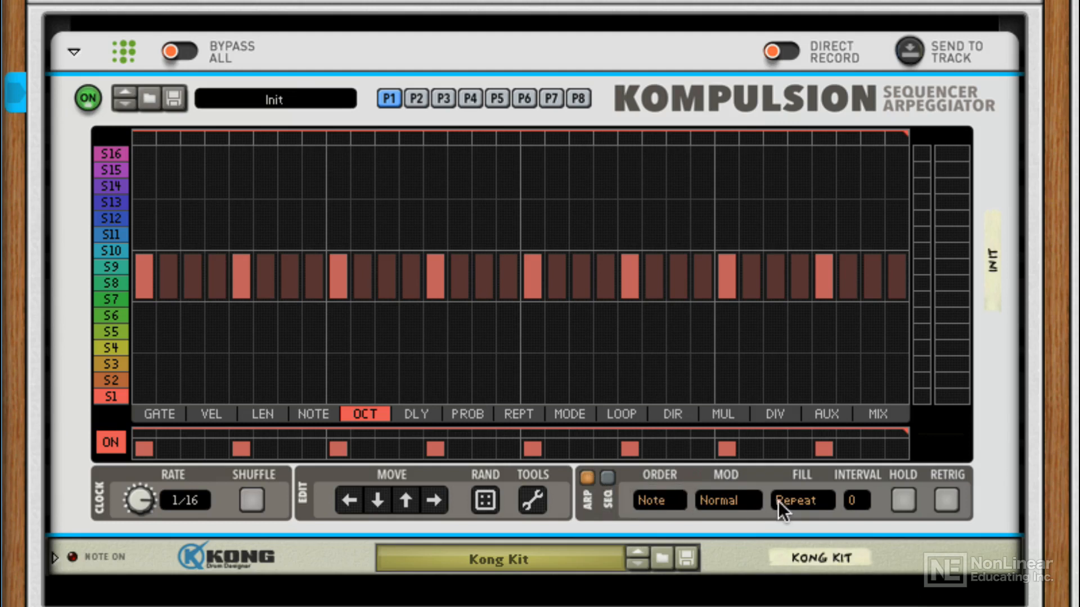
left_click(731, 497)
left_click(665, 489)
left_click(664, 490)
left_click(663, 491)
left_click(820, 487)
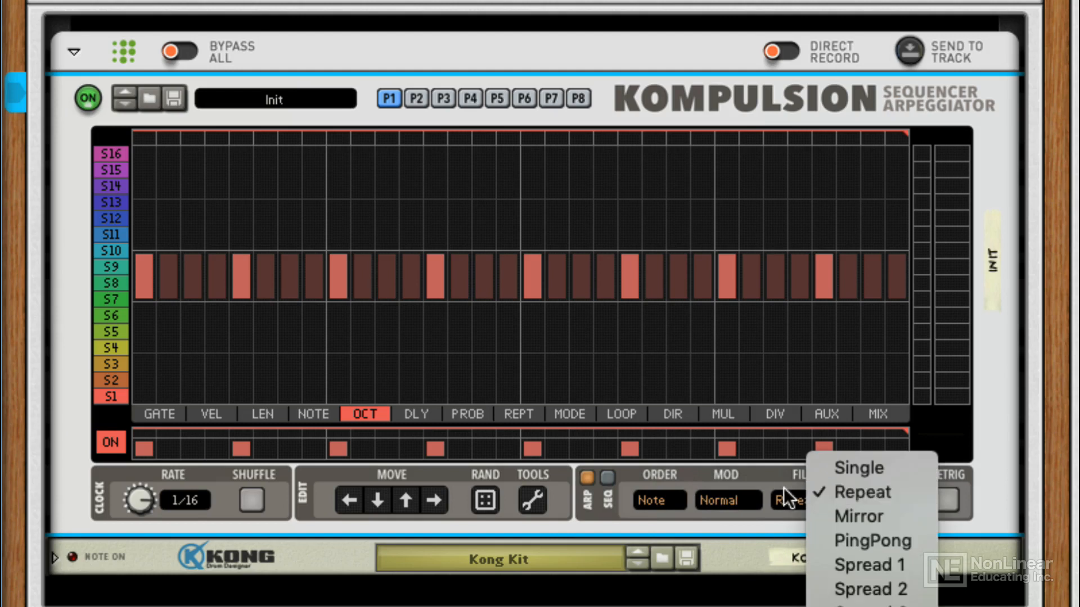
left_click(771, 486)
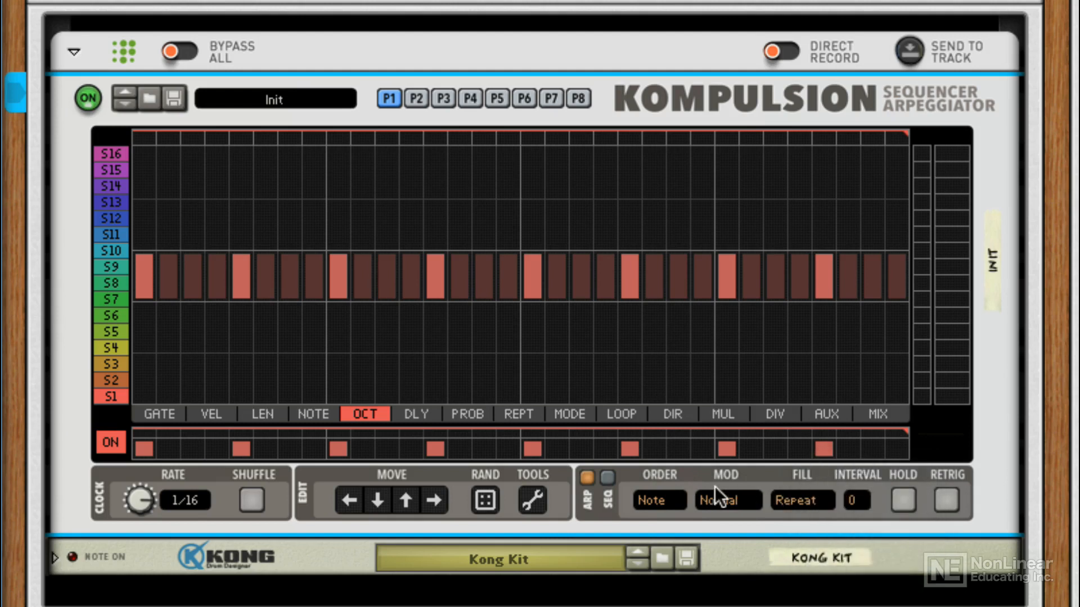
left_click(608, 476)
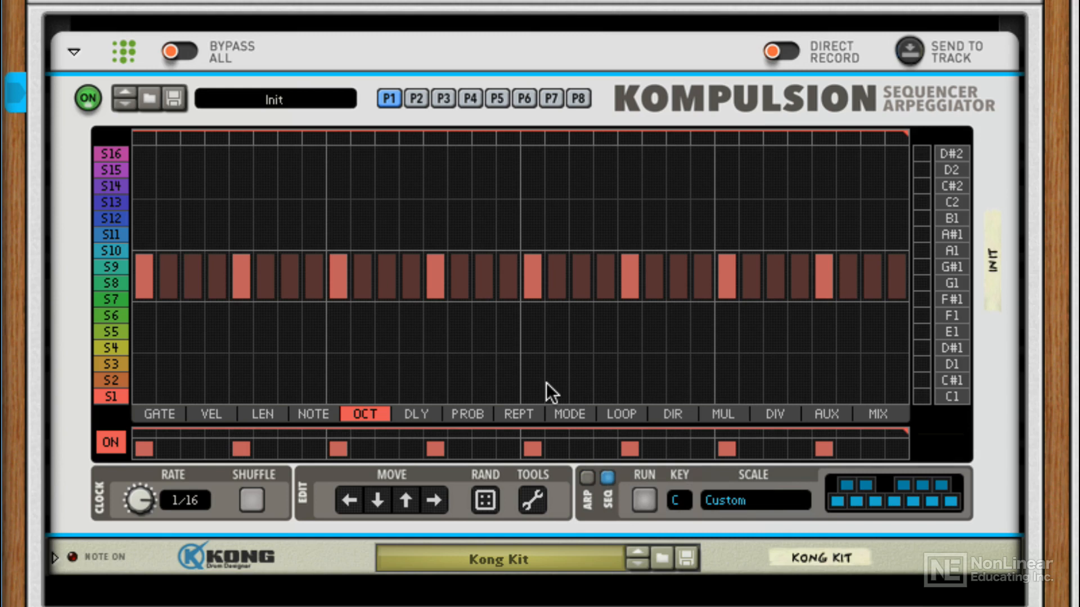
Step: Look over the available sequencer scales and display the GATE page with all lanes
left_click(775, 495)
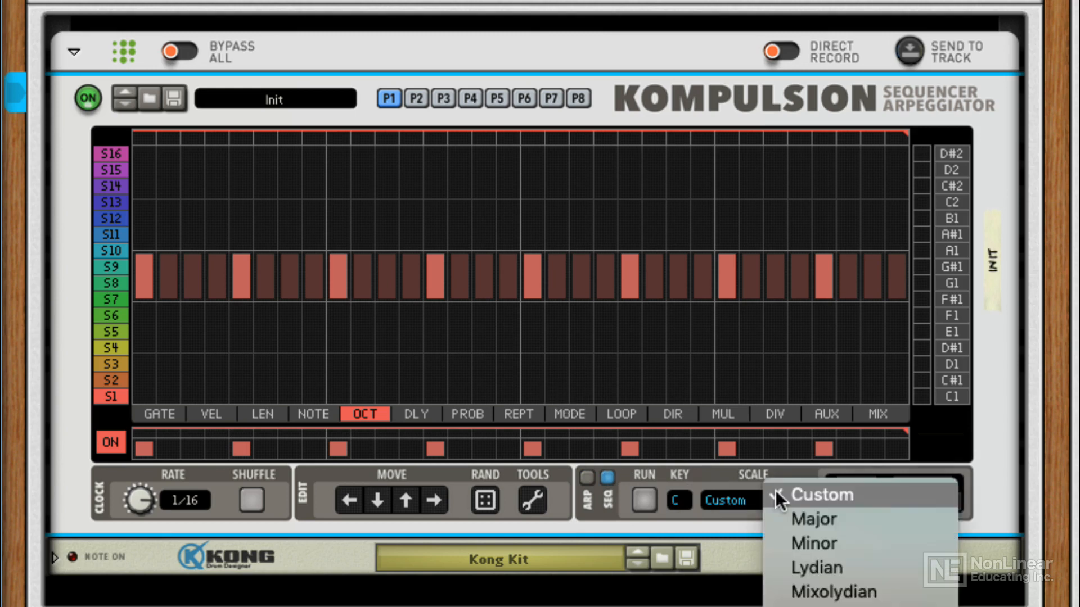
left_click(153, 413)
left_click(154, 414)
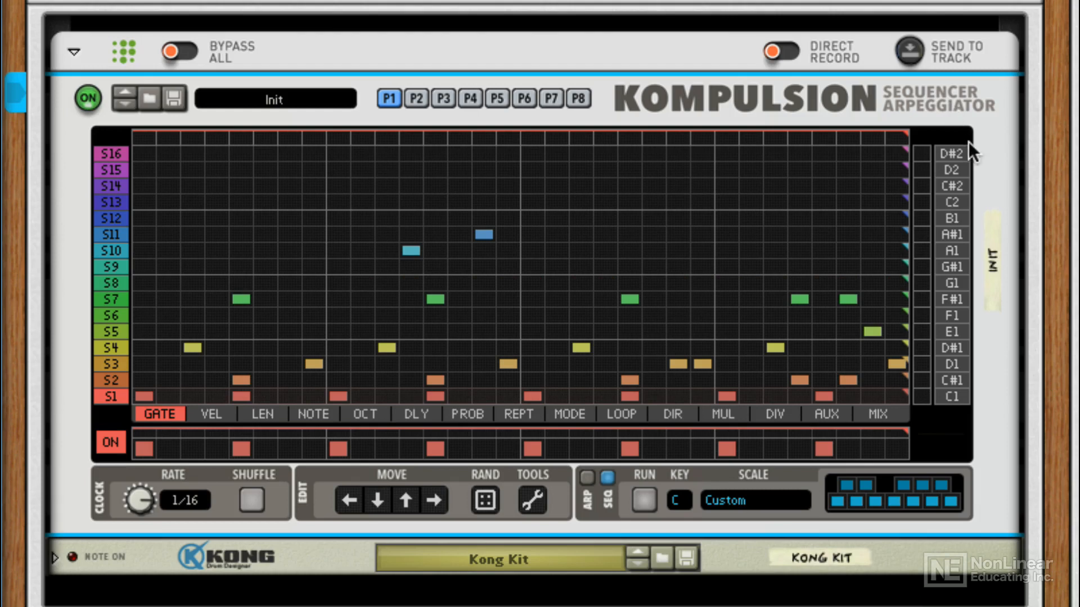
Step: Try the Major and Minor scales in the sequencer and restore the Custom scale
left_click(745, 499)
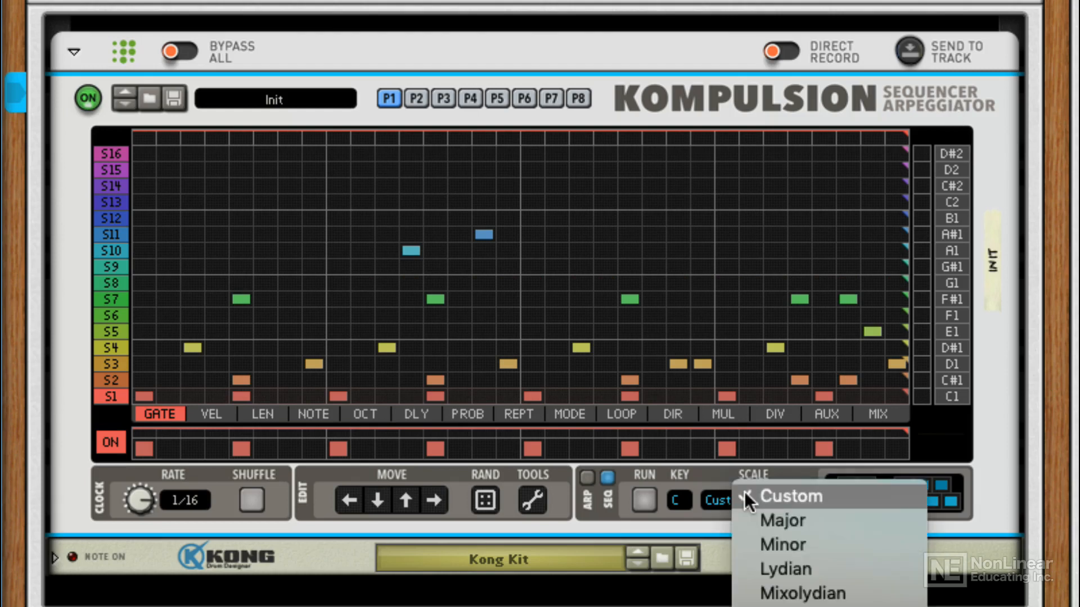
left_click(790, 522)
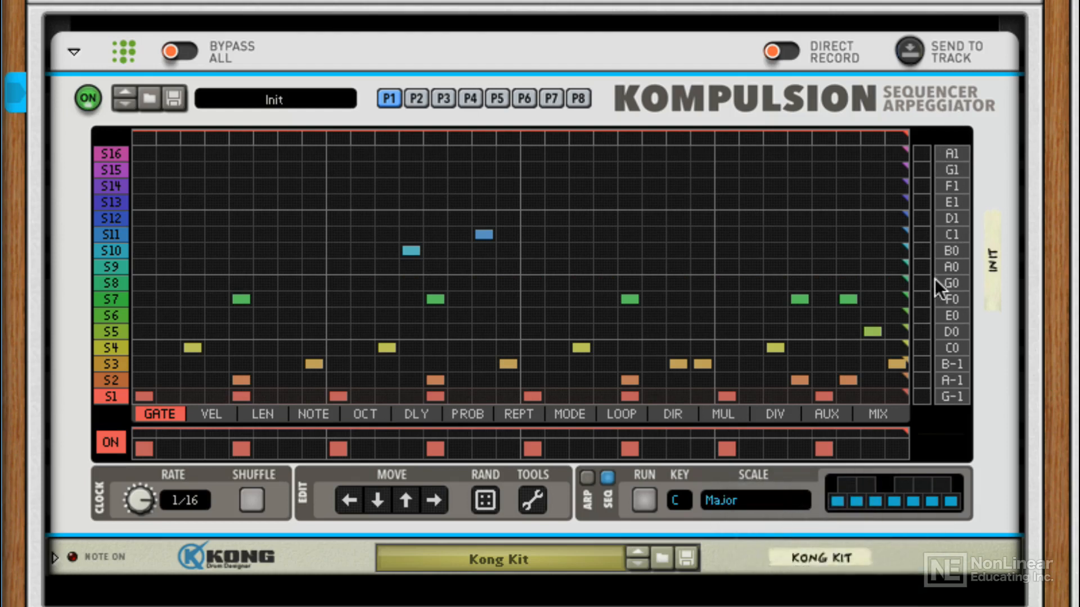
left_click(729, 500)
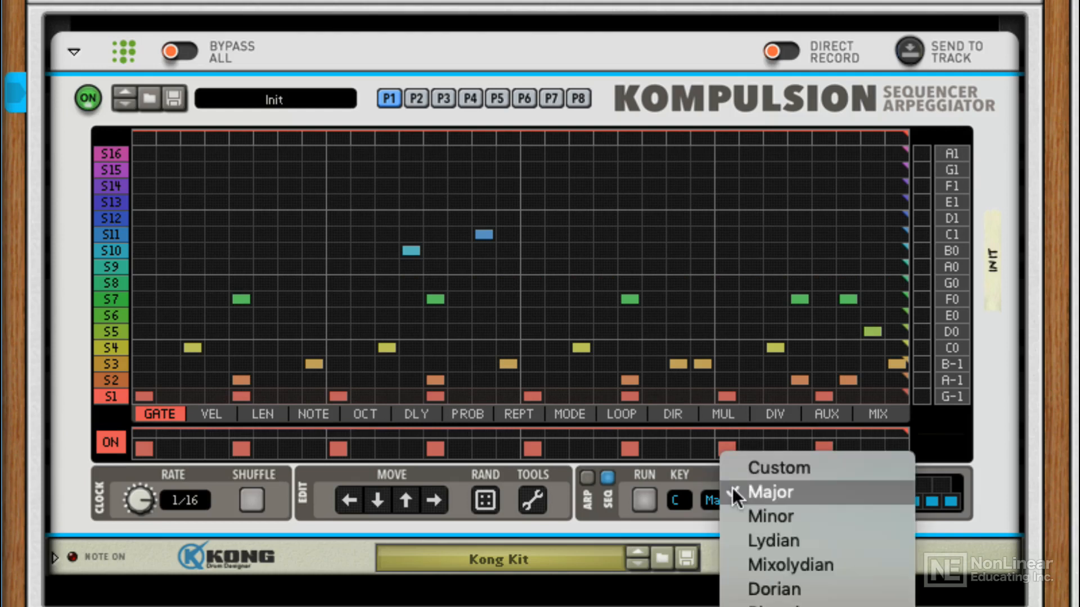
left_click(742, 513)
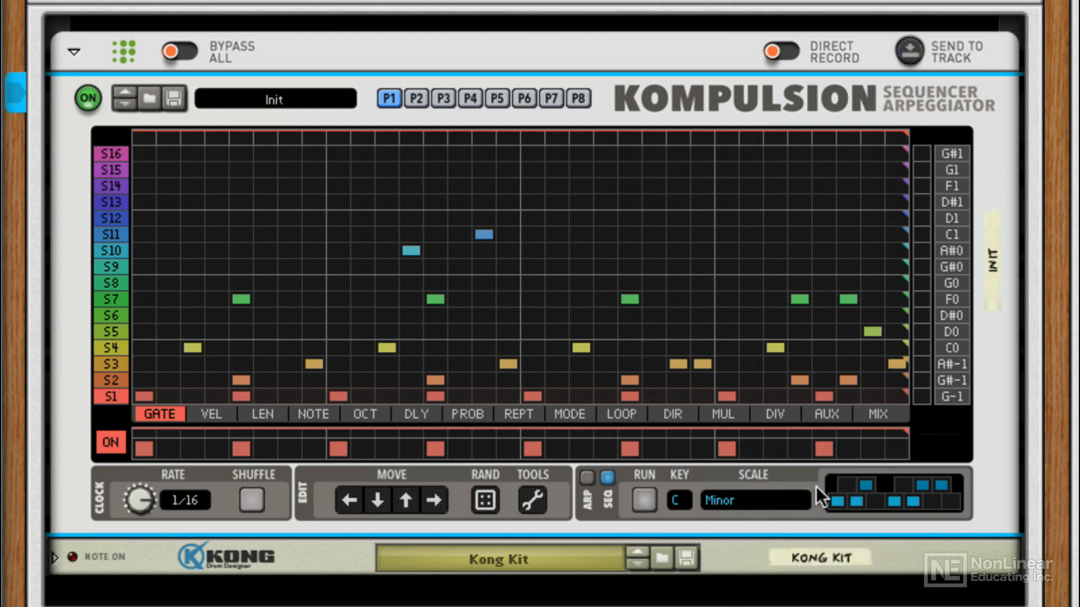
left_click(781, 500)
left_click(787, 436)
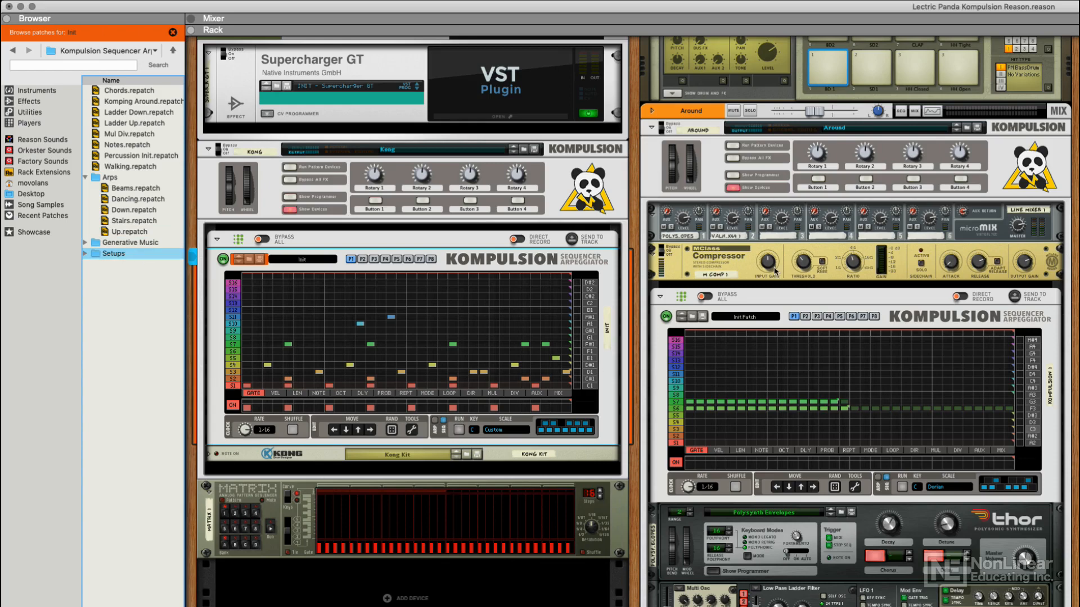
Step: Unfold the Kong Kit drum device beneath the Kompulsion sequencer so its pads are shown
scroll(775, 270, "down", 2)
scroll(890, 356, "up", 2)
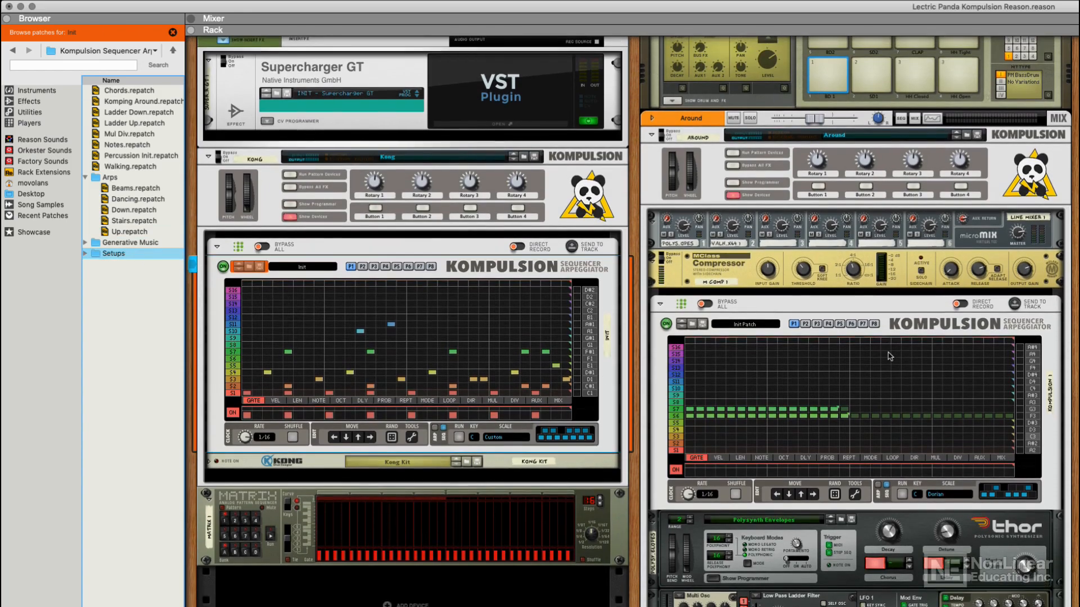
scroll(889, 356, "up", 1)
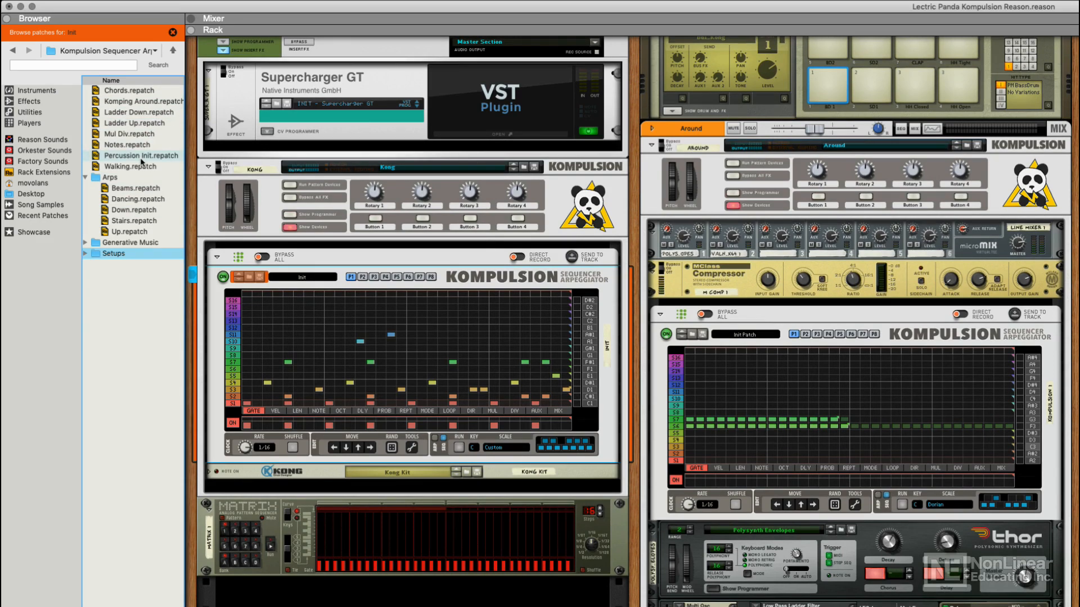
left_click(210, 471)
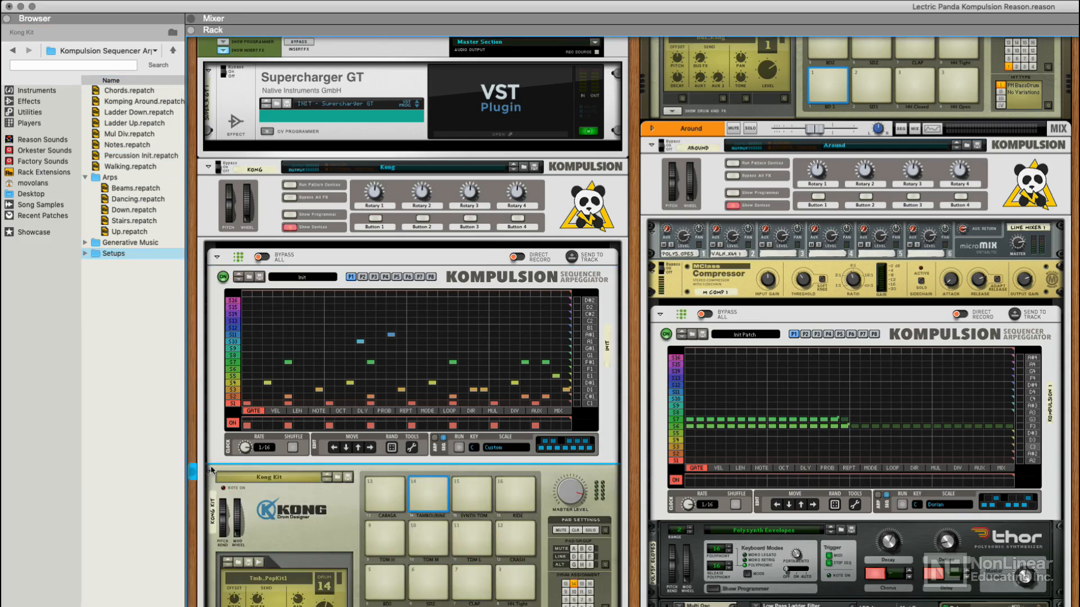
scroll(281, 424, "down", 4)
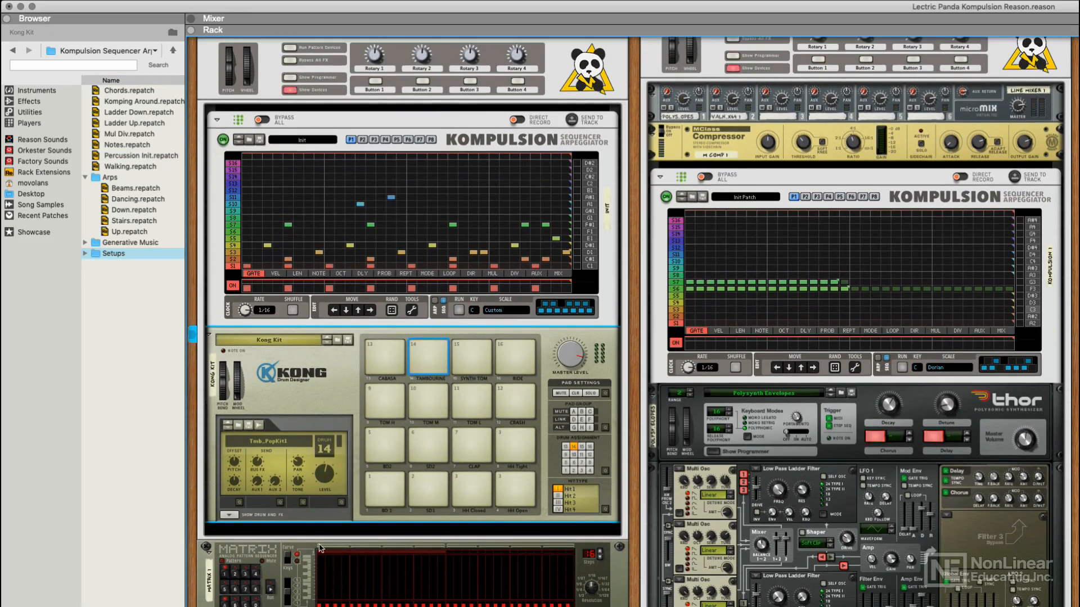